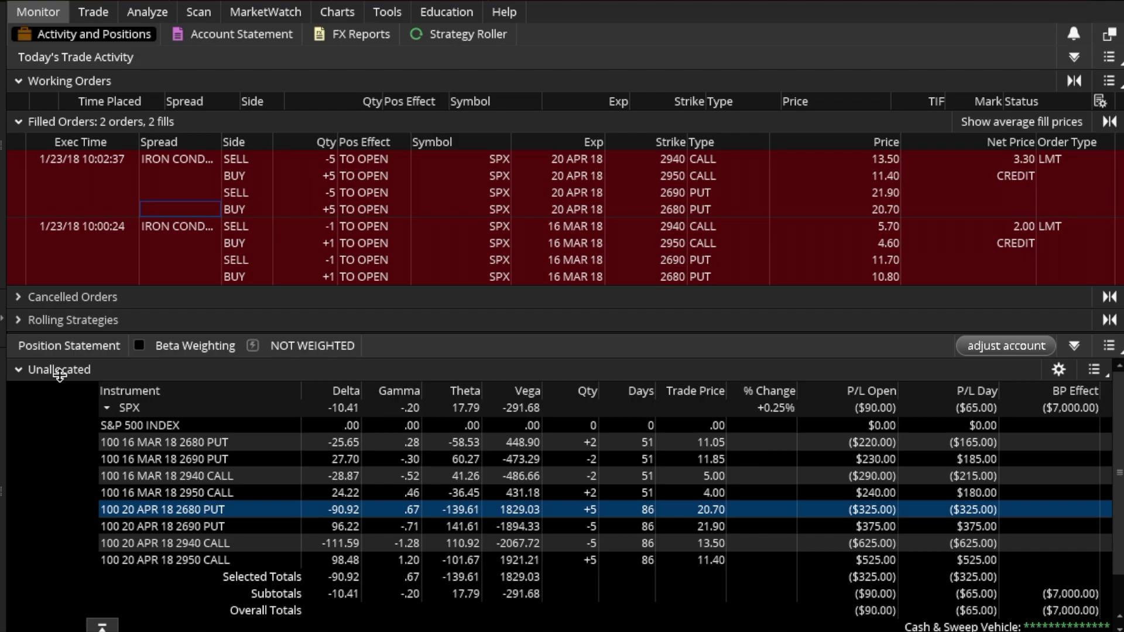
Expand the SPX position group to reveal its option legs
{"action": "left_click", "coordinate": [135, 407]}
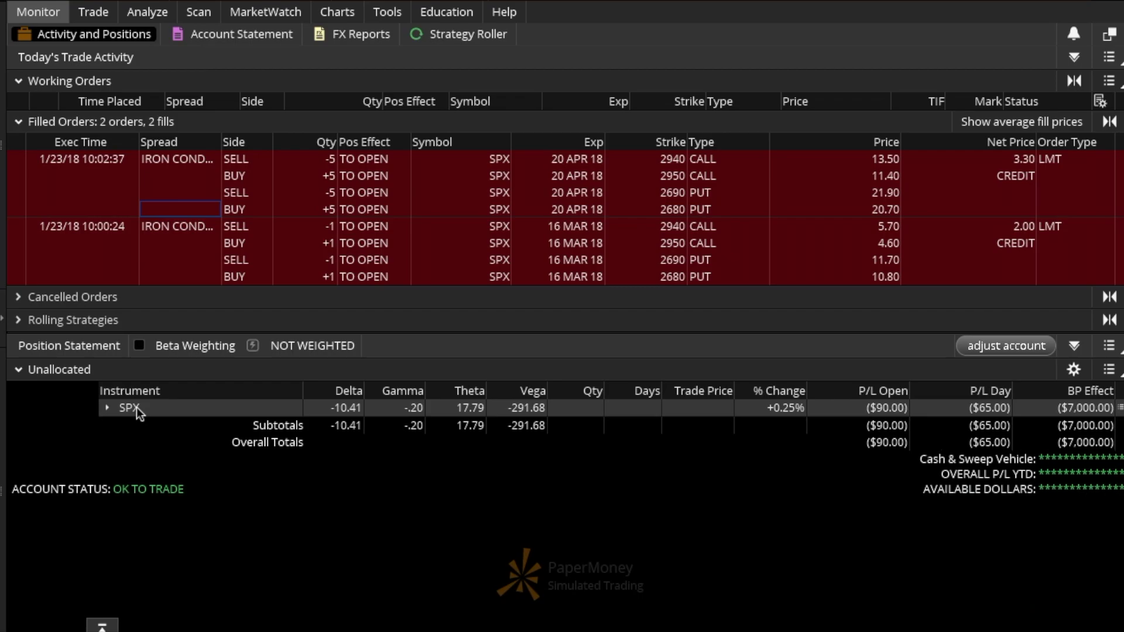
{"action": "left_click", "coordinate": [136, 408]}
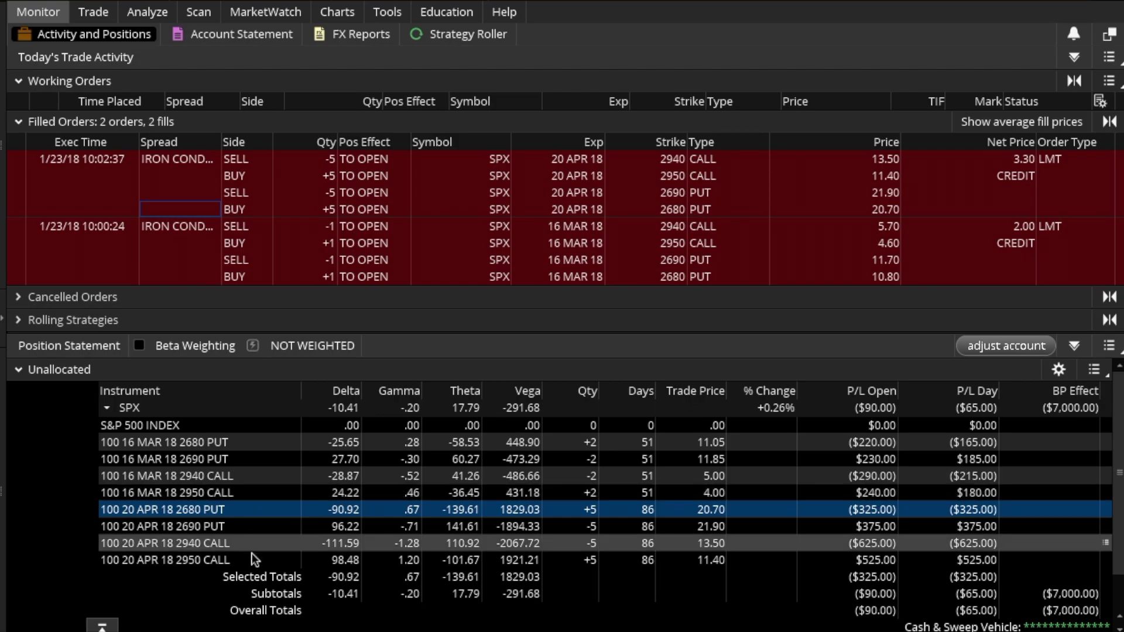
{"action": "left_click", "coordinate": [131, 411]}
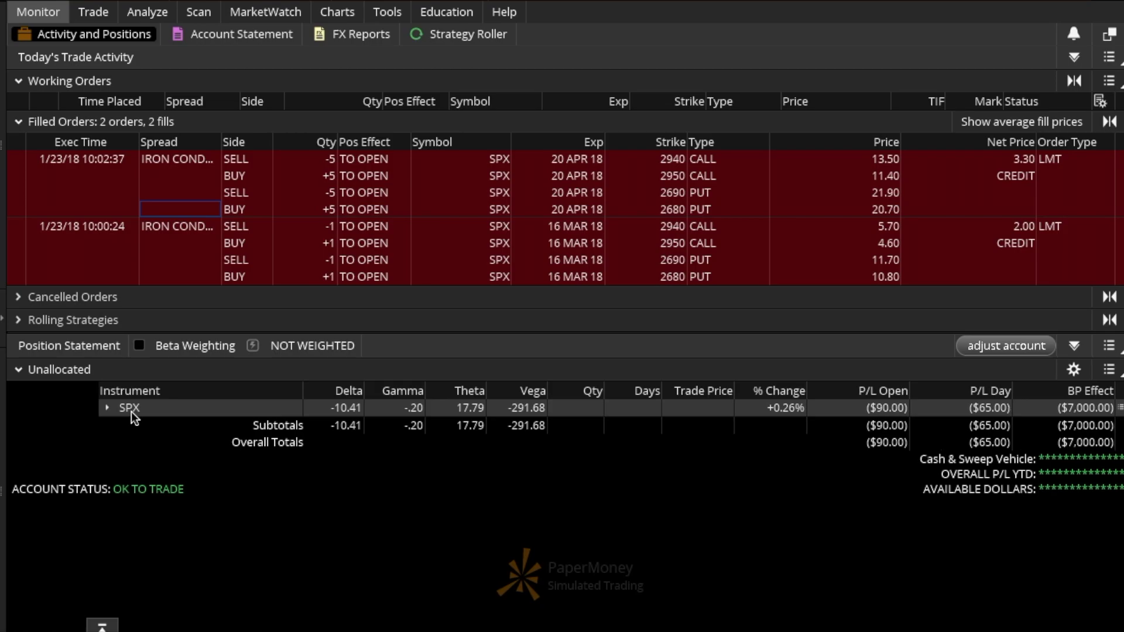
{"action": "left_click", "coordinate": [131, 412]}
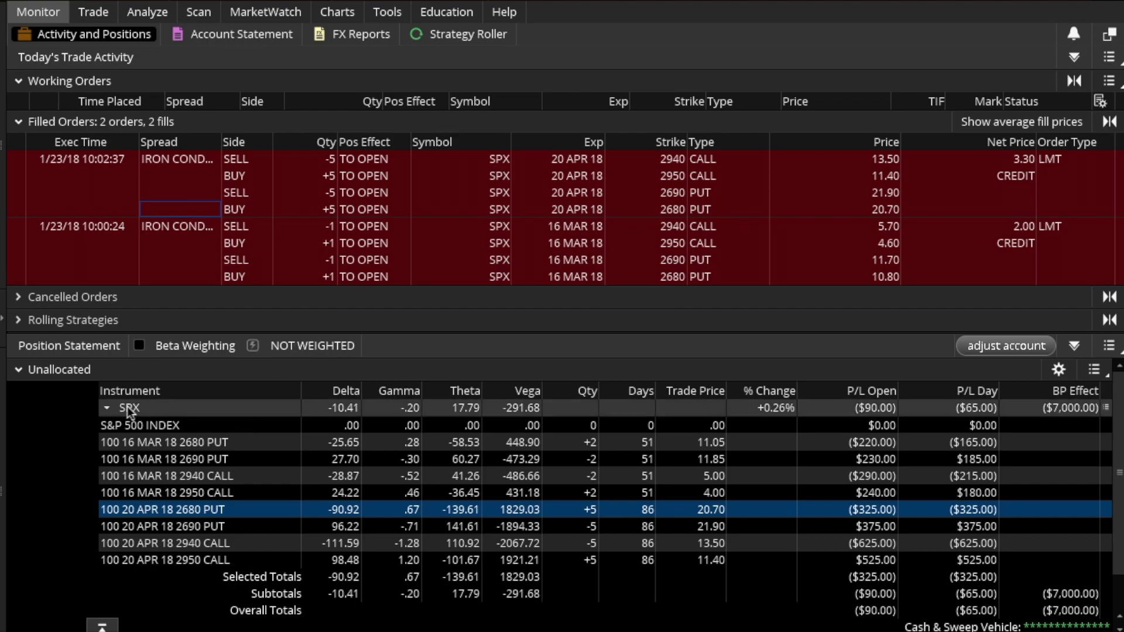
Select the four 16 MAR 18 legs, from the 2680 PUT through the 2950 CALL
{"action": "left_click", "coordinate": [235, 446]}
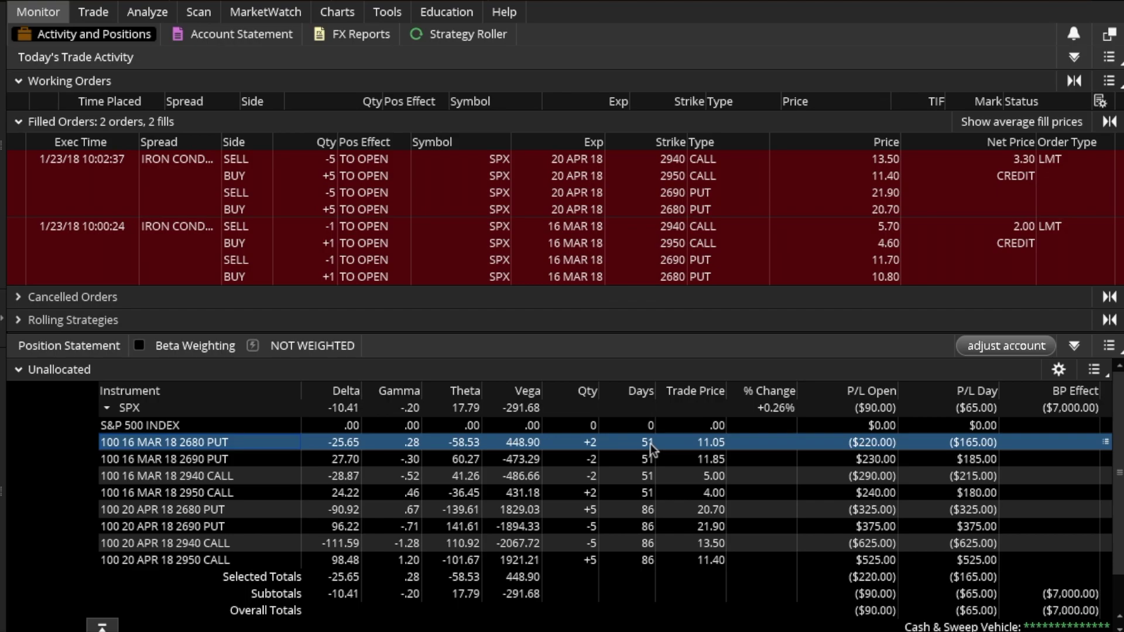
{"action": "left_click_drag", "start_coordinate": [650, 444], "coordinate": [648, 496]}
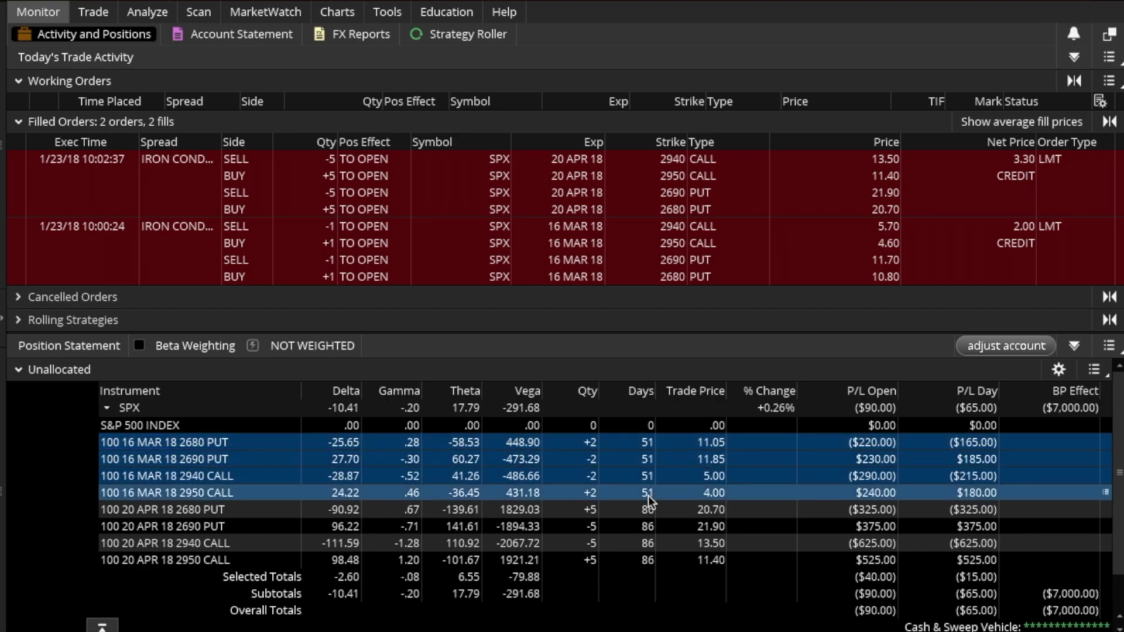
{"action": "left_click", "coordinate": [647, 446]}
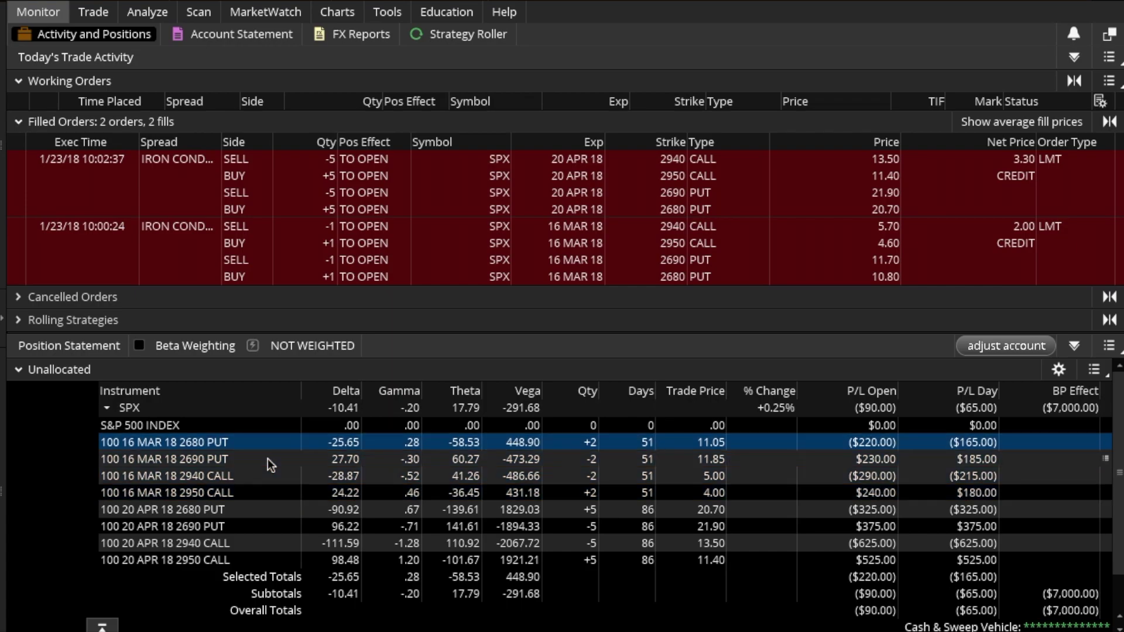
{"action": "left_click", "coordinate": [228, 445], "text": "ctrl"}
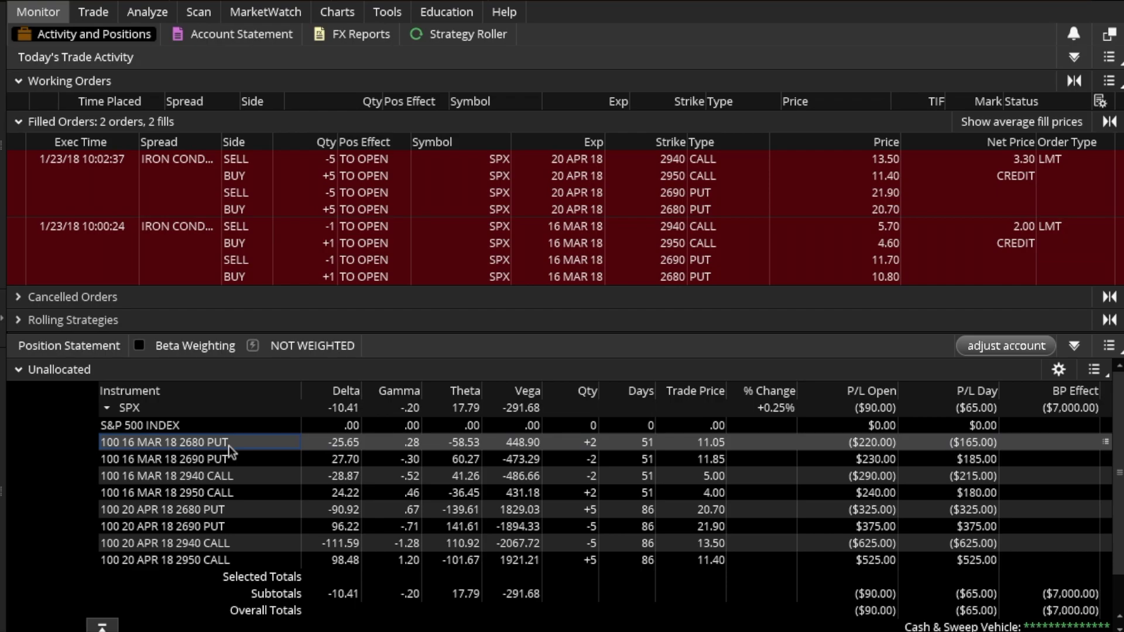
{"action": "left_click", "coordinate": [268, 437]}
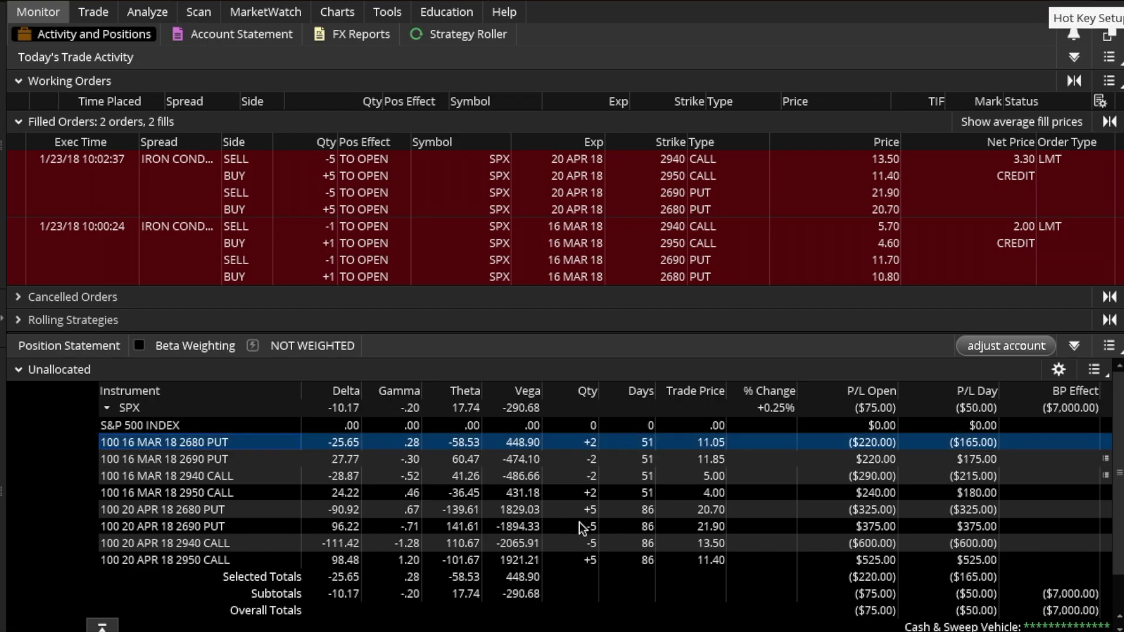
{"action": "left_click", "coordinate": [652, 498], "text": "shift"}
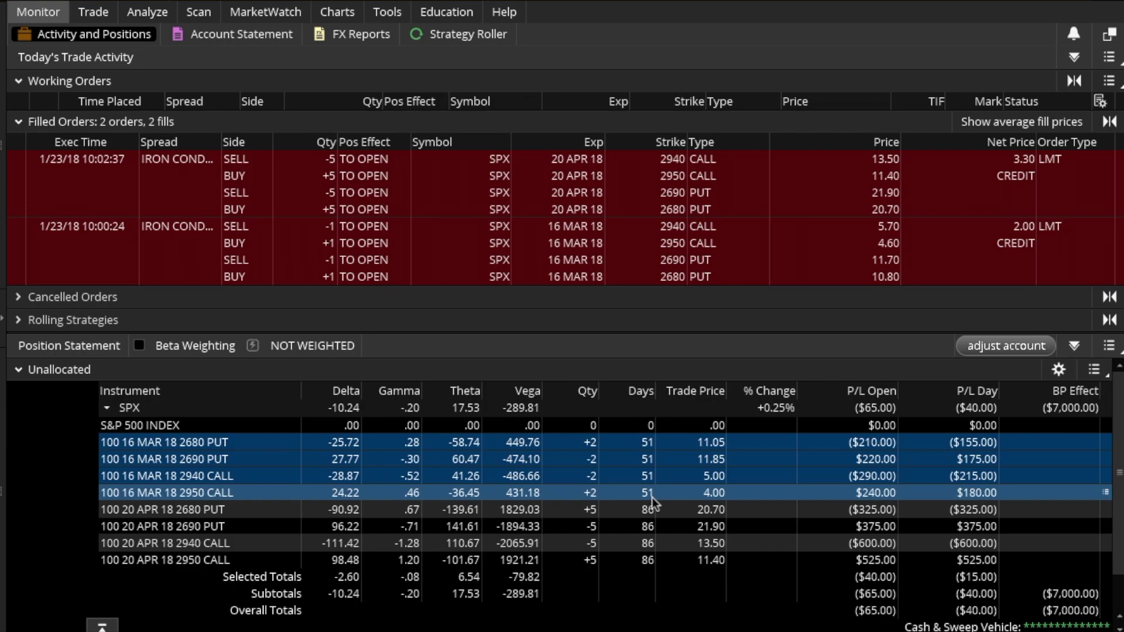
Move the selected March legs into a new group named 'SPC 16MAR IRON CONDOR'
{"action": "right_click", "coordinate": [652, 497]}
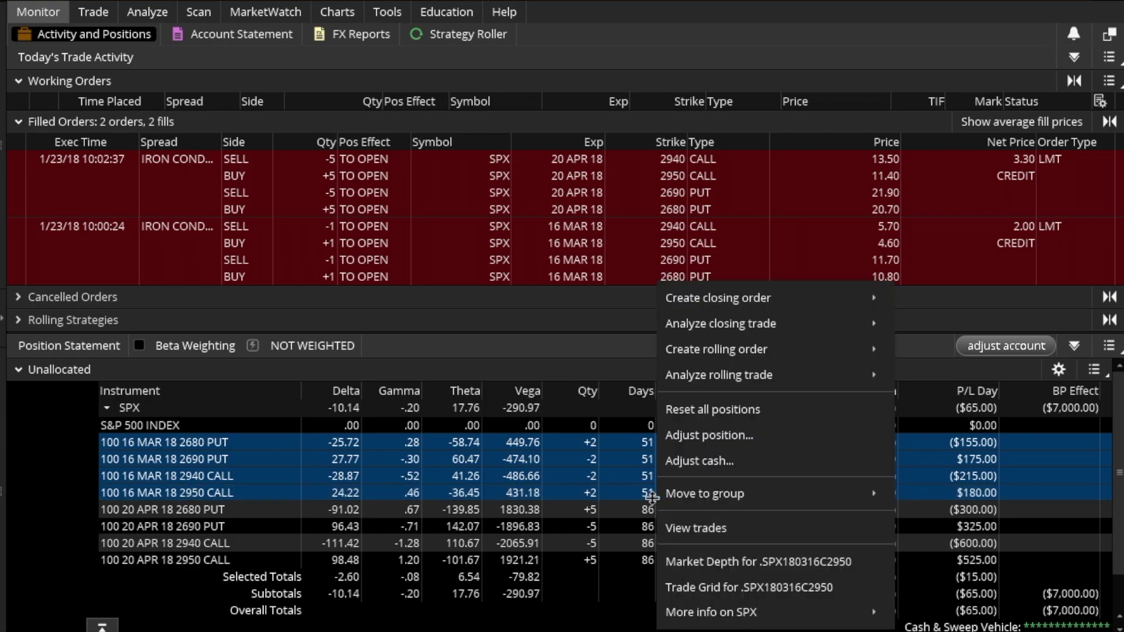
{"action": "mouse_move", "coordinate": [727, 497]}
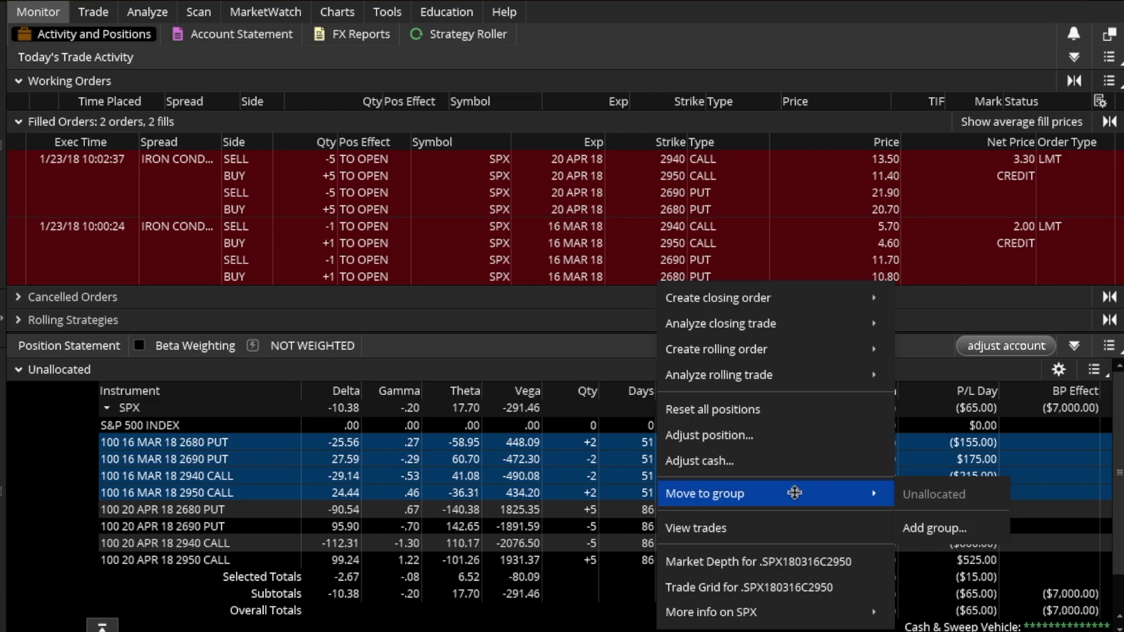
{"action": "left_click", "coordinate": [932, 535]}
{"action": "left_click", "coordinate": [617, 275]}
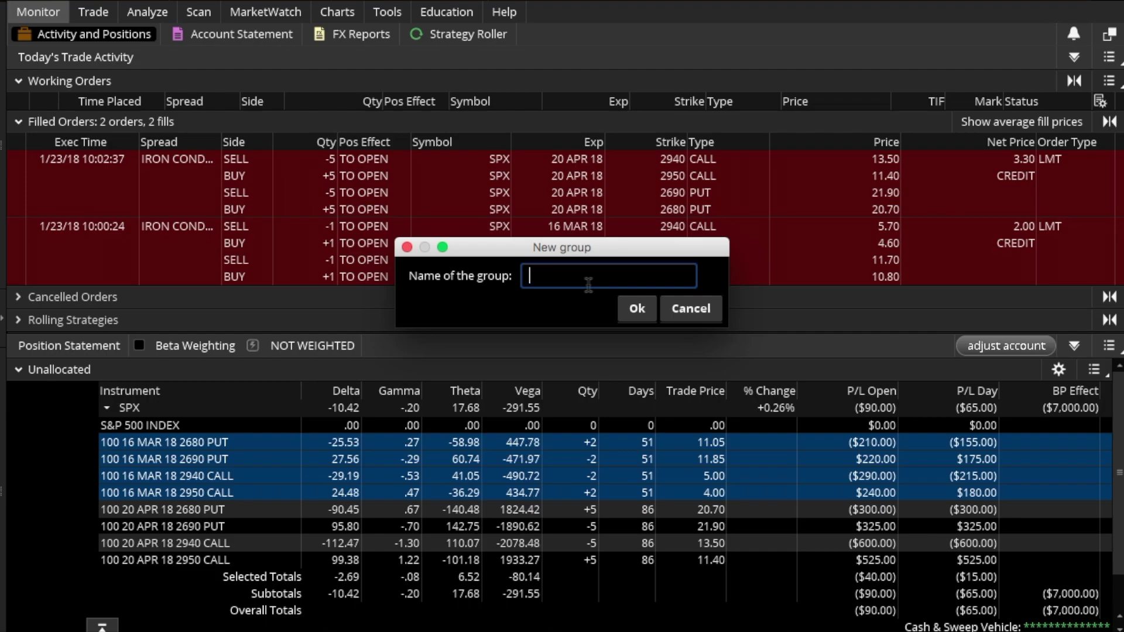
{"action": "type", "text": "S"}
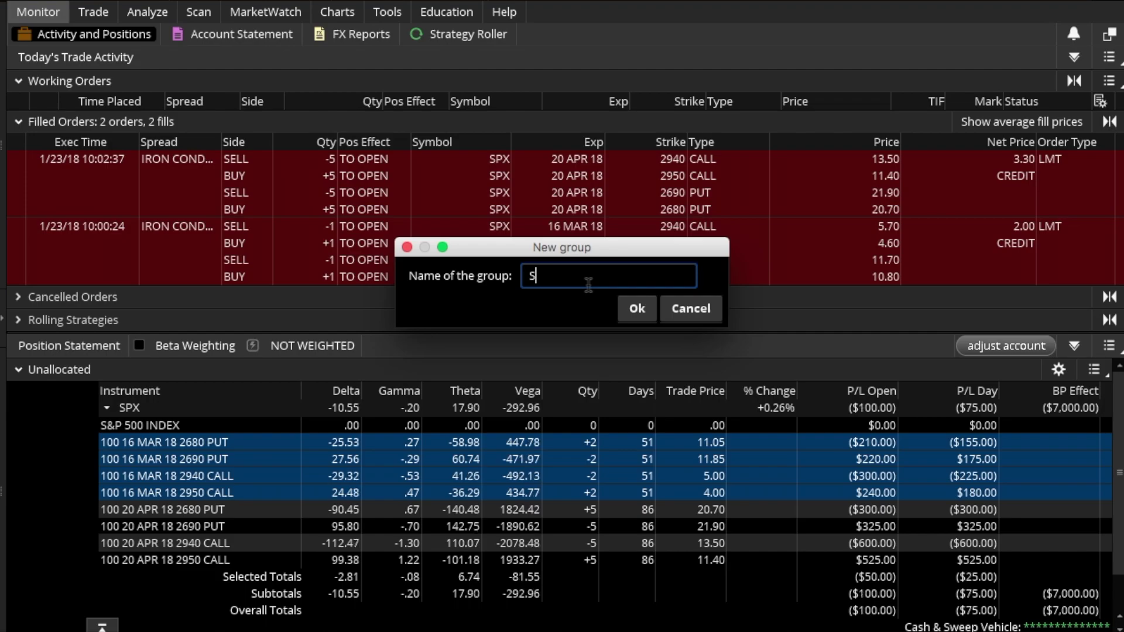
{"action": "type", "text": "PC"}
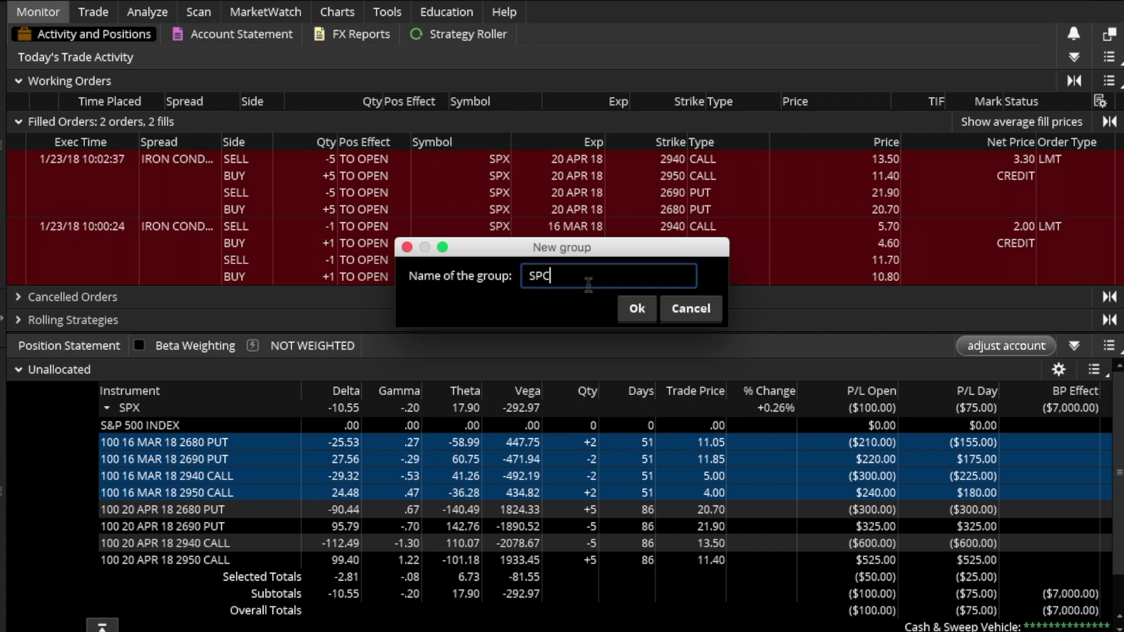
{"action": "type", "text": " 1"}
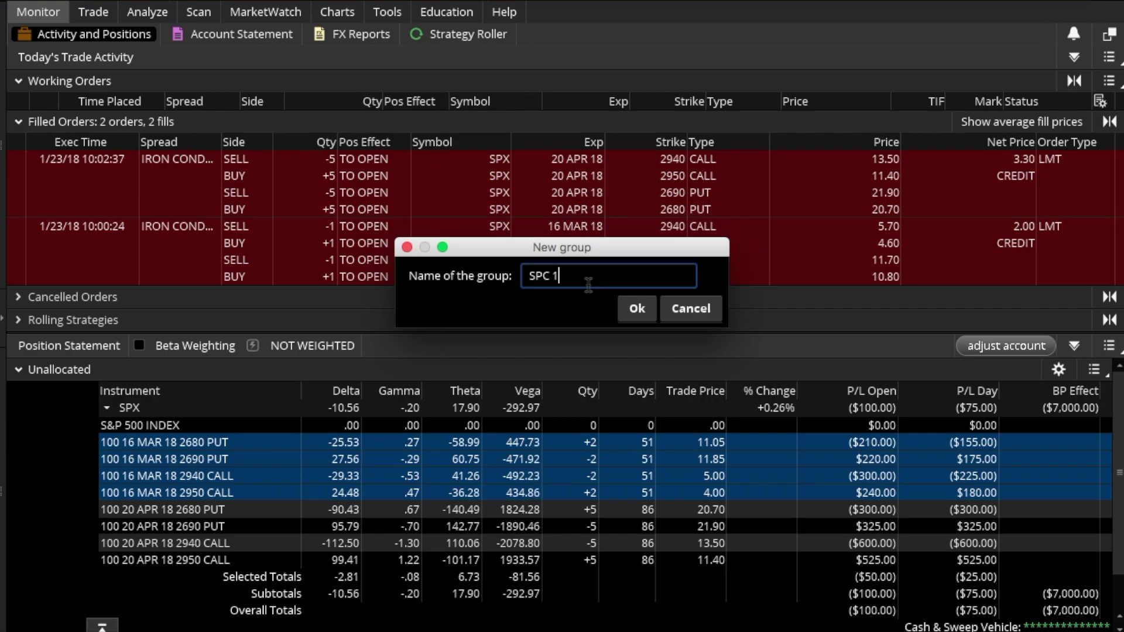
{"action": "type", "text": "6MAR IRONG"}
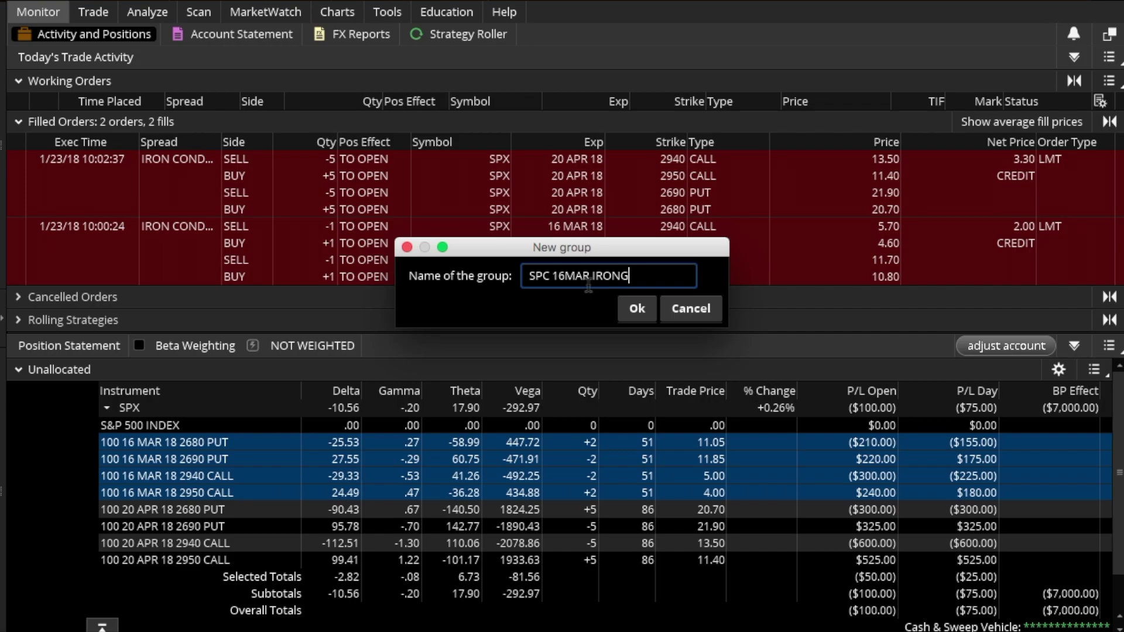
{"action": "key", "text": "BackSpace"}
{"action": "type", "text": "CONDOR"}
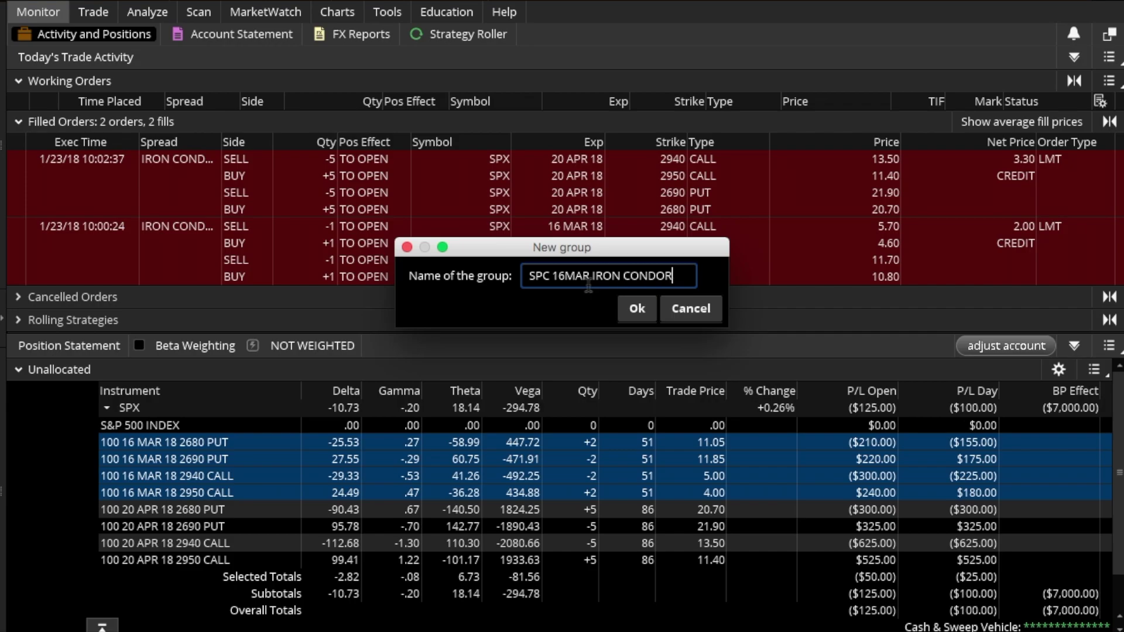
{"action": "left_click", "coordinate": [638, 308]}
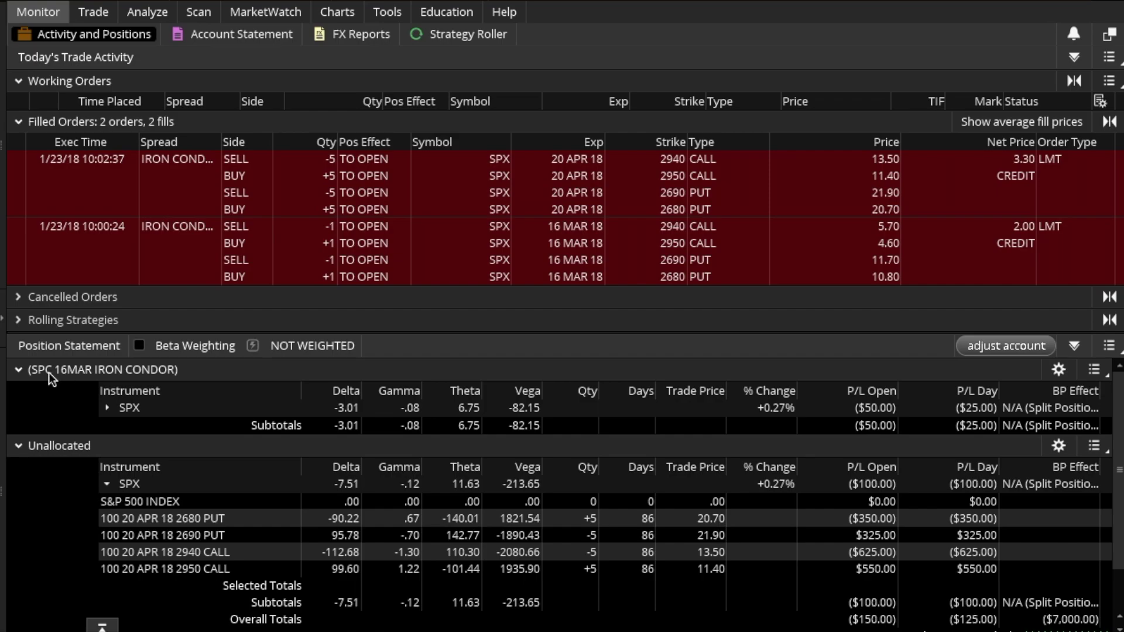
Edit the March group's name, changing 'SPC' to 'SPX 16MAR IRON CONDOR'
{"action": "left_click", "coordinate": [1094, 372]}
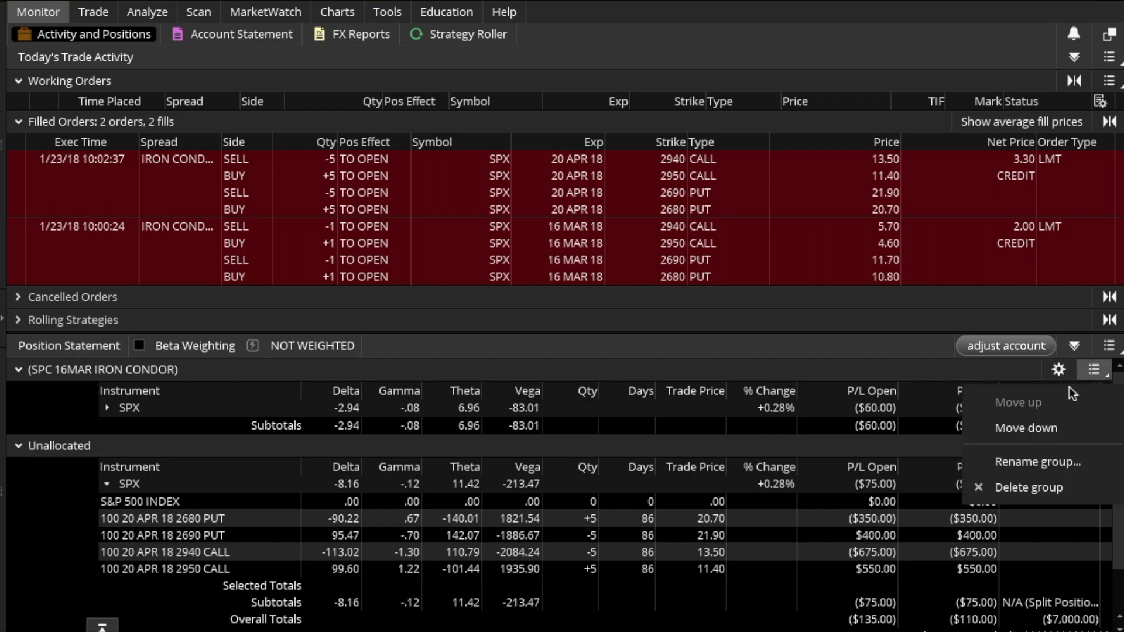
{"action": "left_click", "coordinate": [1015, 464]}
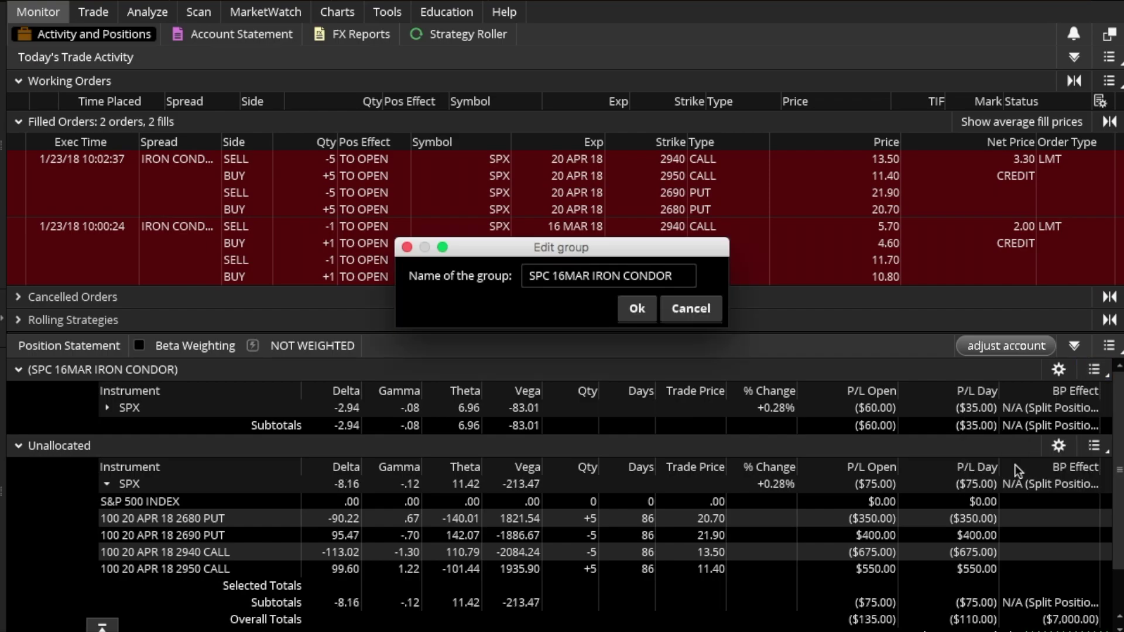
{"action": "triple_click", "coordinate": [552, 275]}
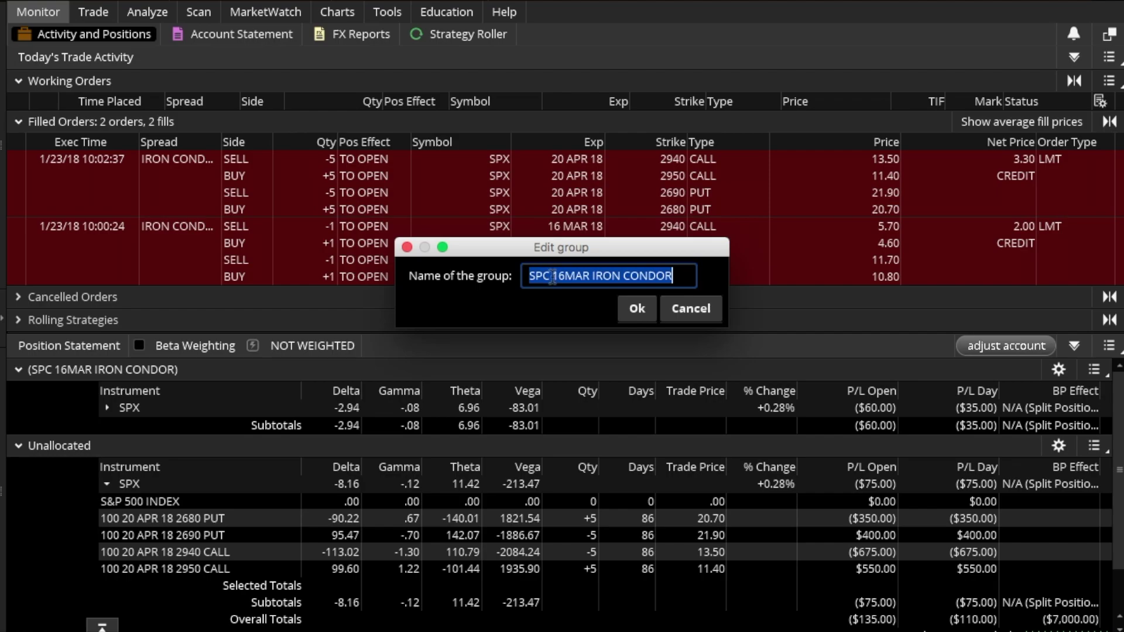
{"action": "left_click", "coordinate": [552, 276]}
{"action": "type", "text": "X"}
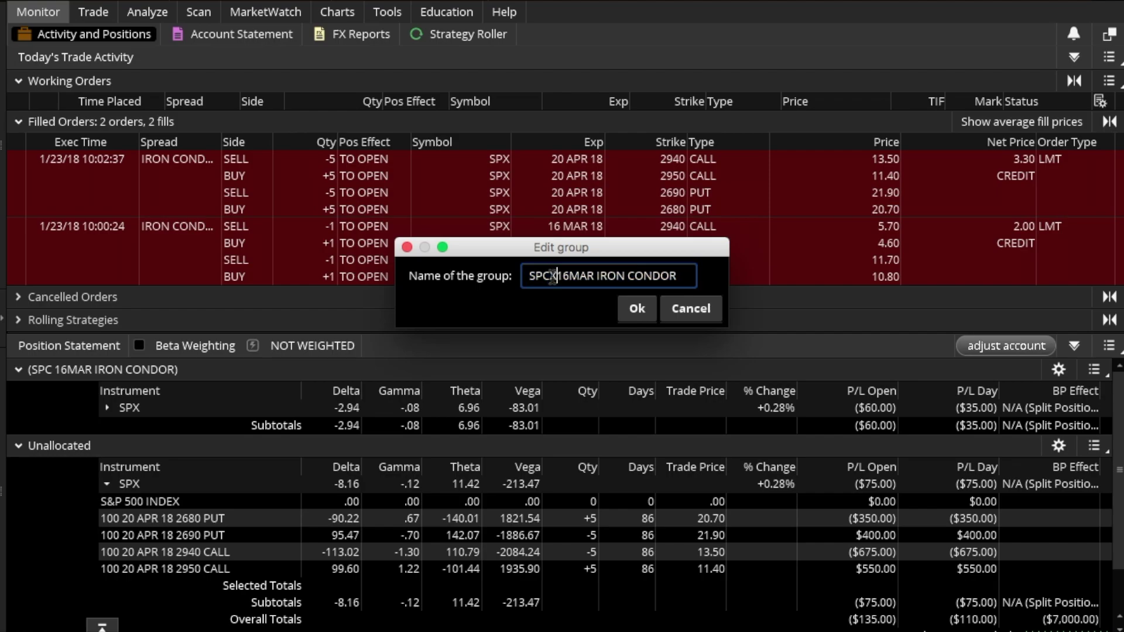
{"action": "key", "text": "Left"}
{"action": "key", "text": "BackSpace"}
{"action": "key", "text": "Right"}
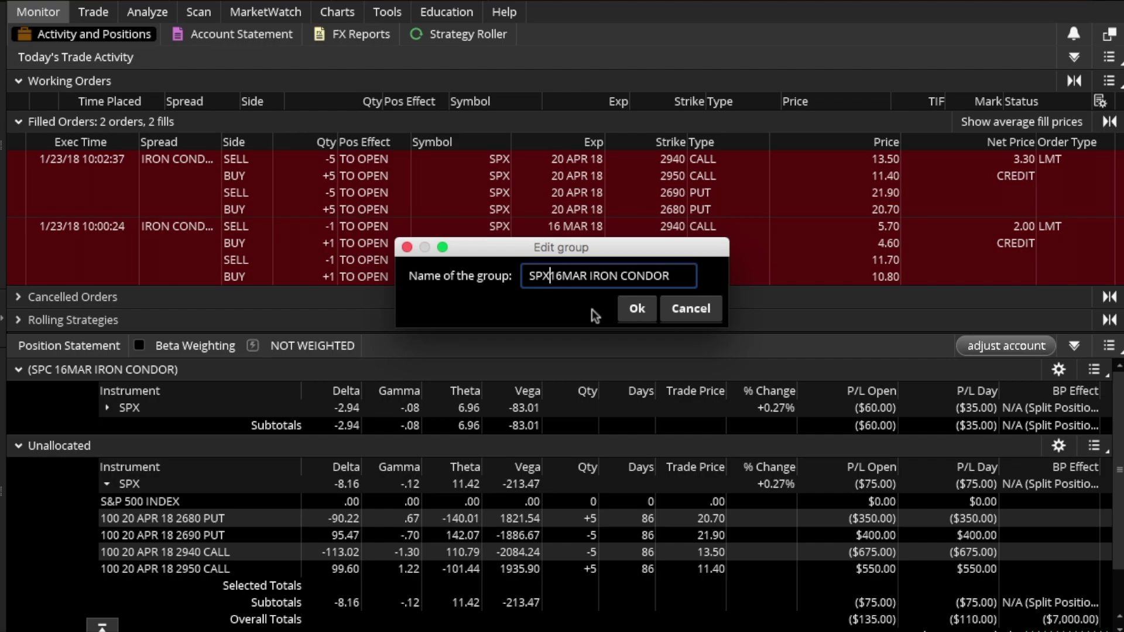
Apply the 'SPX 16MAR IRON CONDOR' name and select the four 20 APR 18 legs for regrouping
{"action": "left_click", "coordinate": [638, 310]}
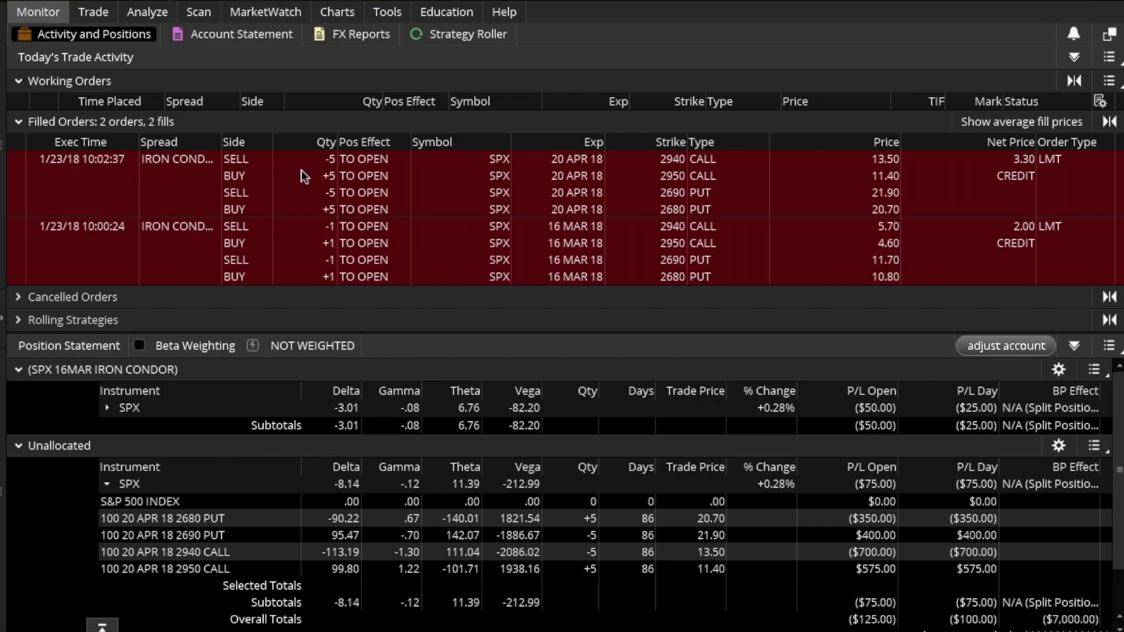
{"action": "left_click", "coordinate": [203, 518]}
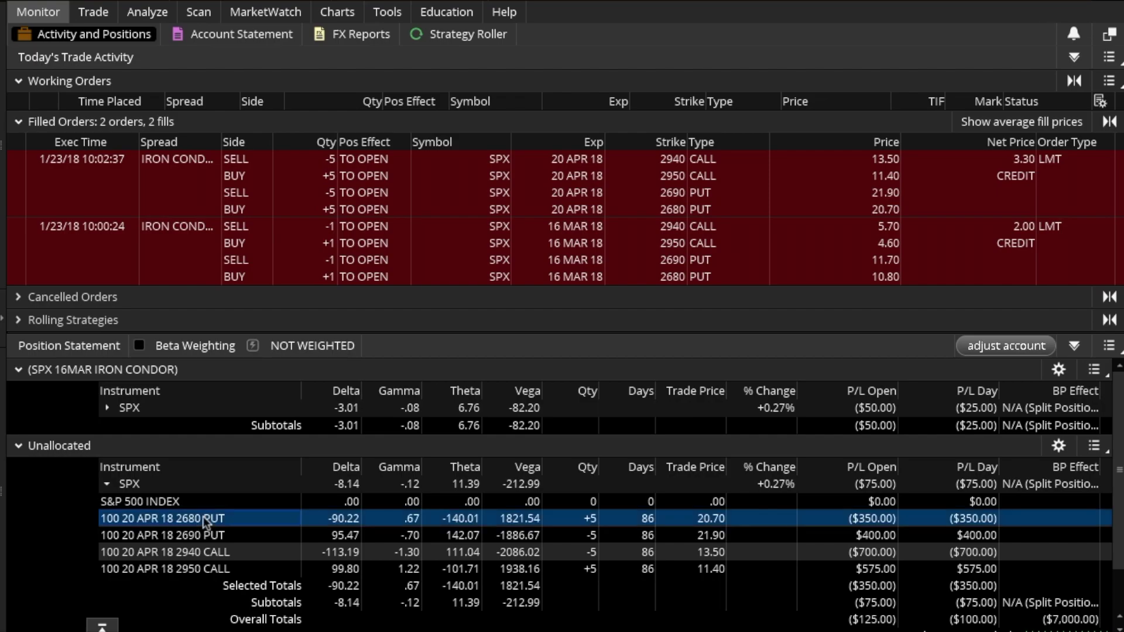
{"action": "left_click", "coordinate": [240, 567], "text": "shift"}
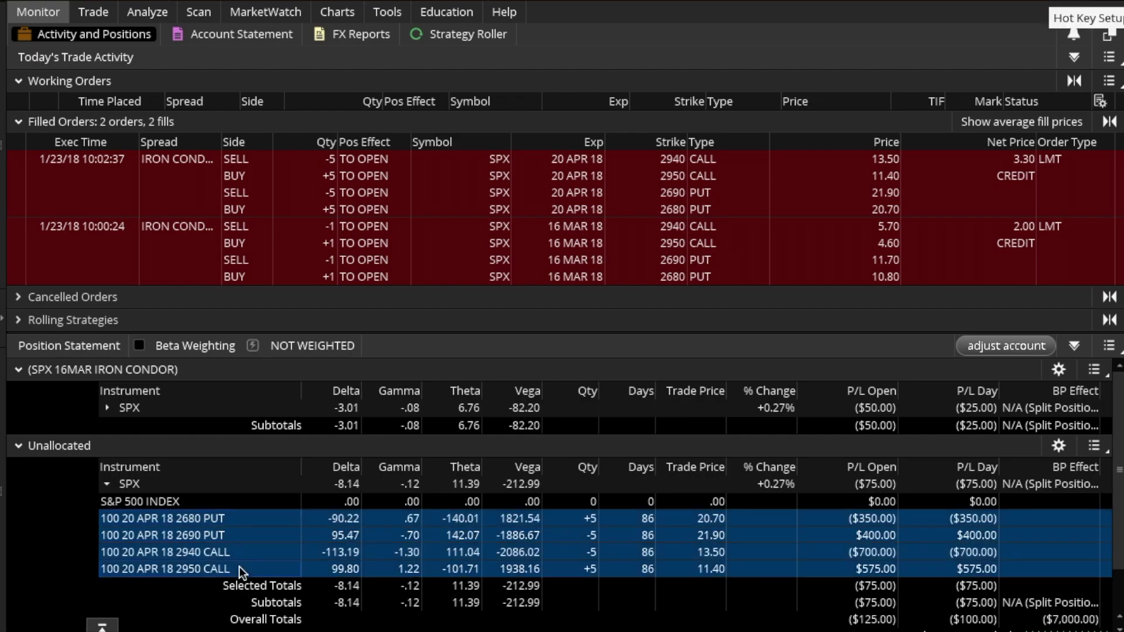
{"action": "right_click", "coordinate": [240, 567]}
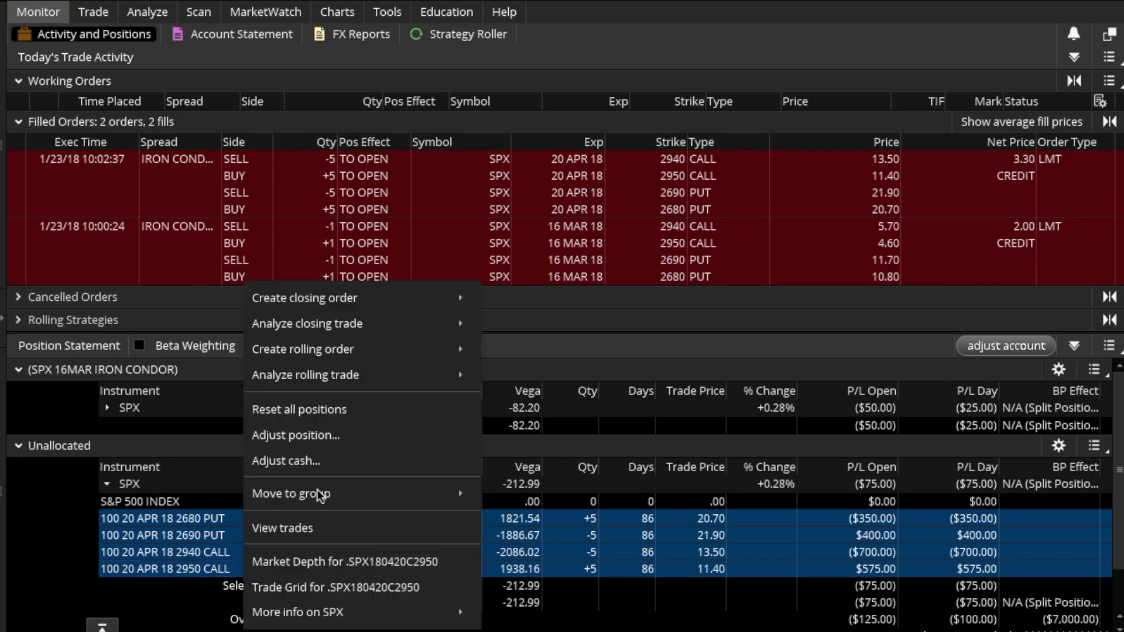
{"action": "mouse_move", "coordinate": [340, 491]}
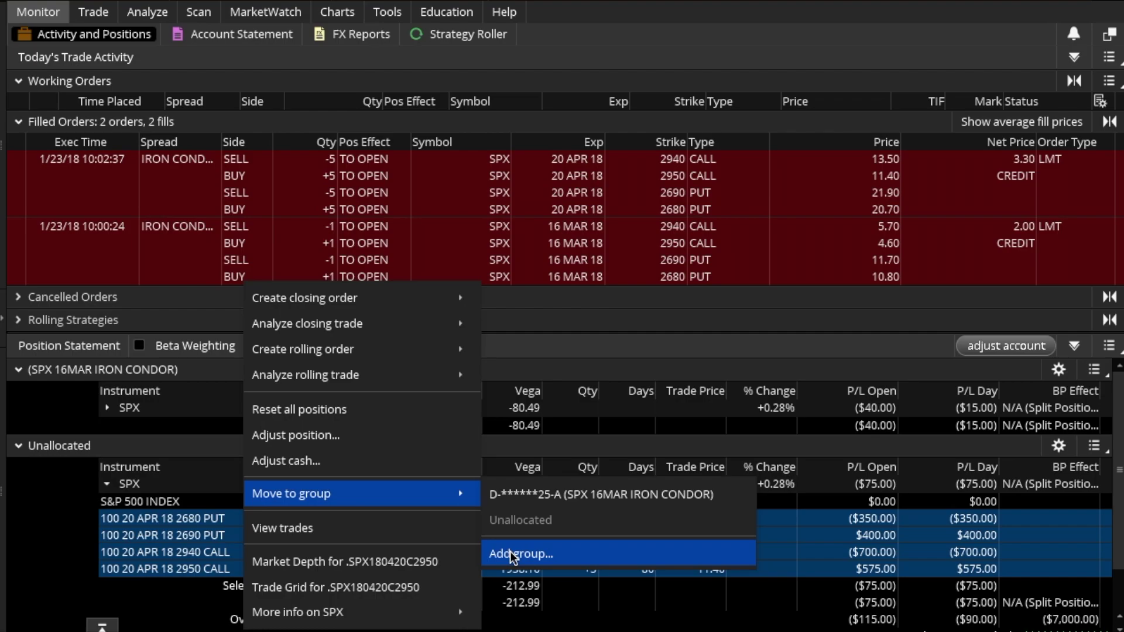
Put the four 20 APR 18 legs into a new group named 'SPX 20APR IRON CONDOR'
{"action": "left_click", "coordinate": [511, 552]}
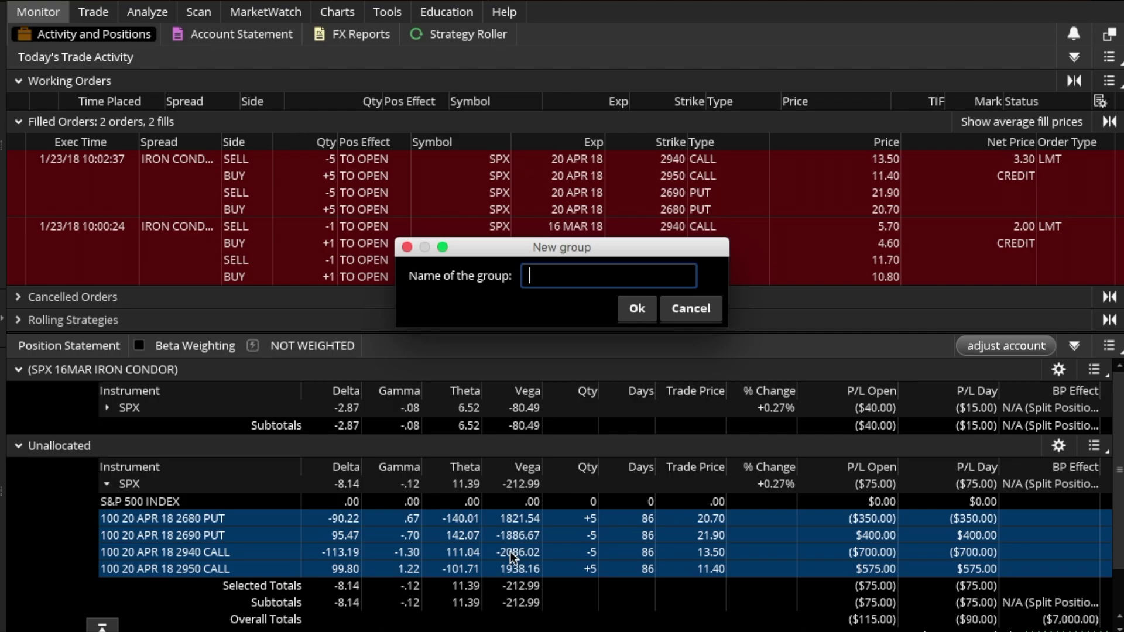
{"action": "type", "text": "SPX 20APR IRON"}
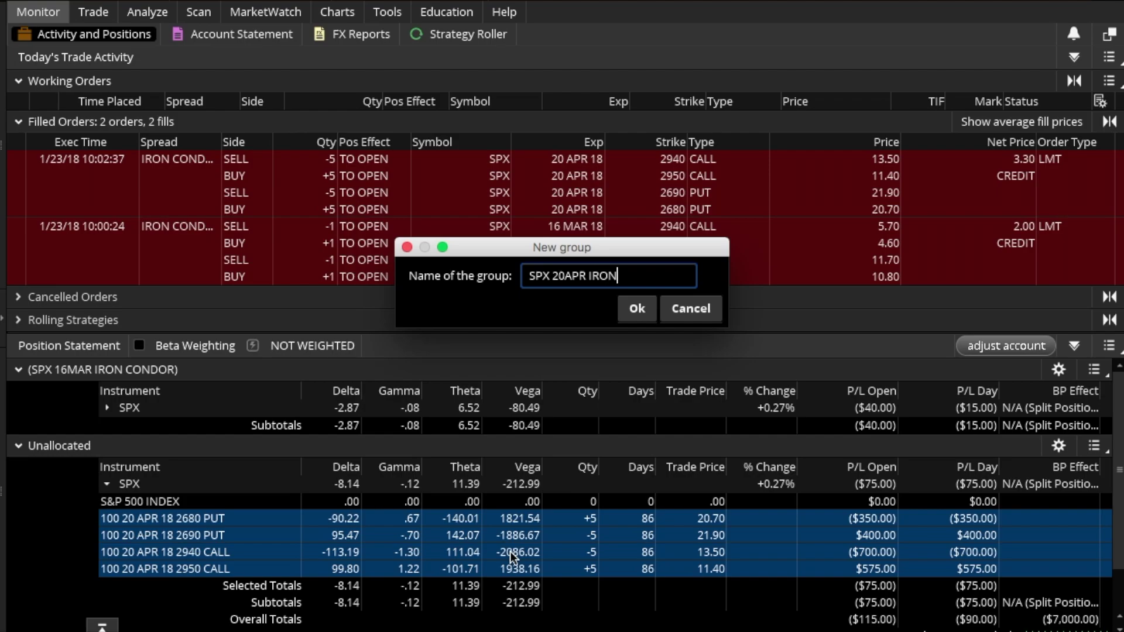
{"action": "type", "text": " CONDOR"}
{"action": "left_click", "coordinate": [638, 310]}
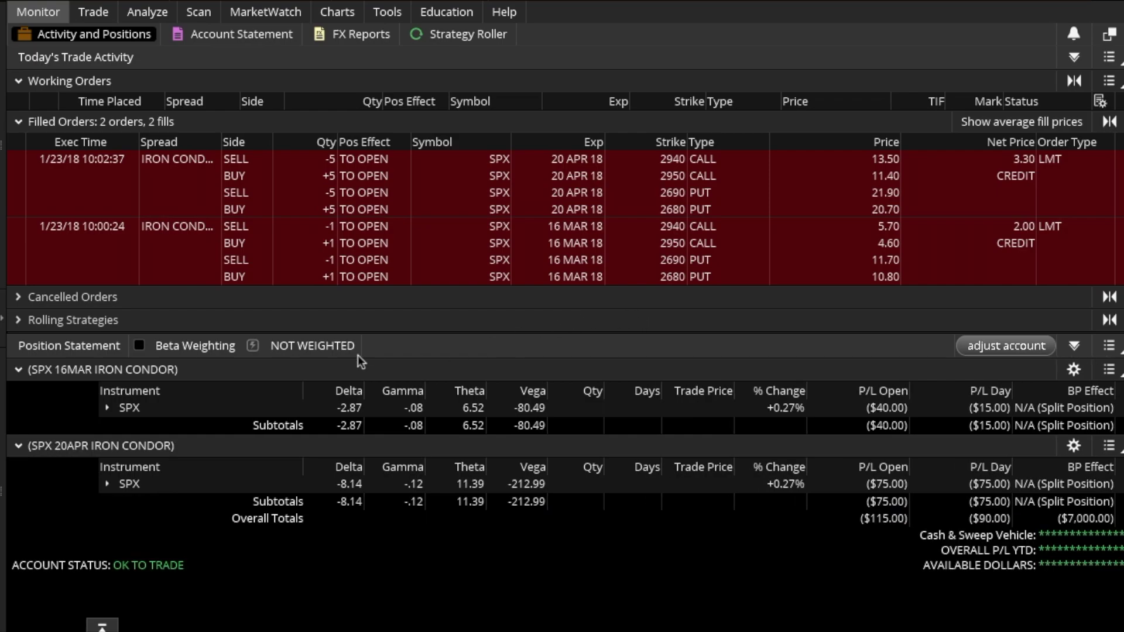
Collapse Filled Orders and inspect the legs of the 16MAR and 20APR iron condor groups
{"action": "left_click", "coordinate": [19, 121]}
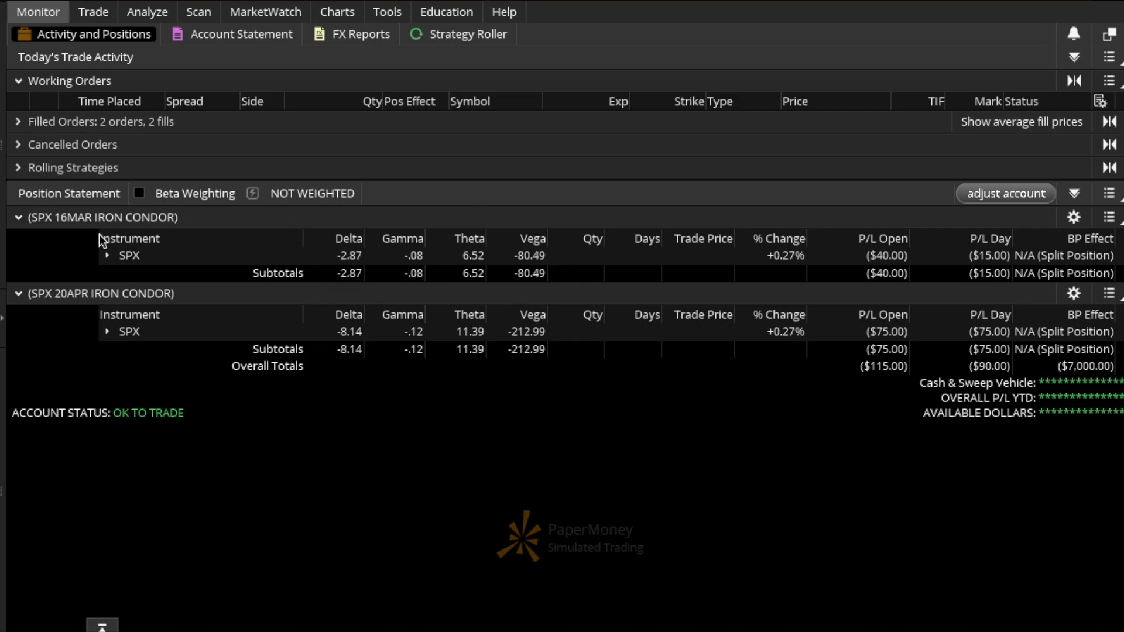
{"action": "left_click", "coordinate": [108, 256]}
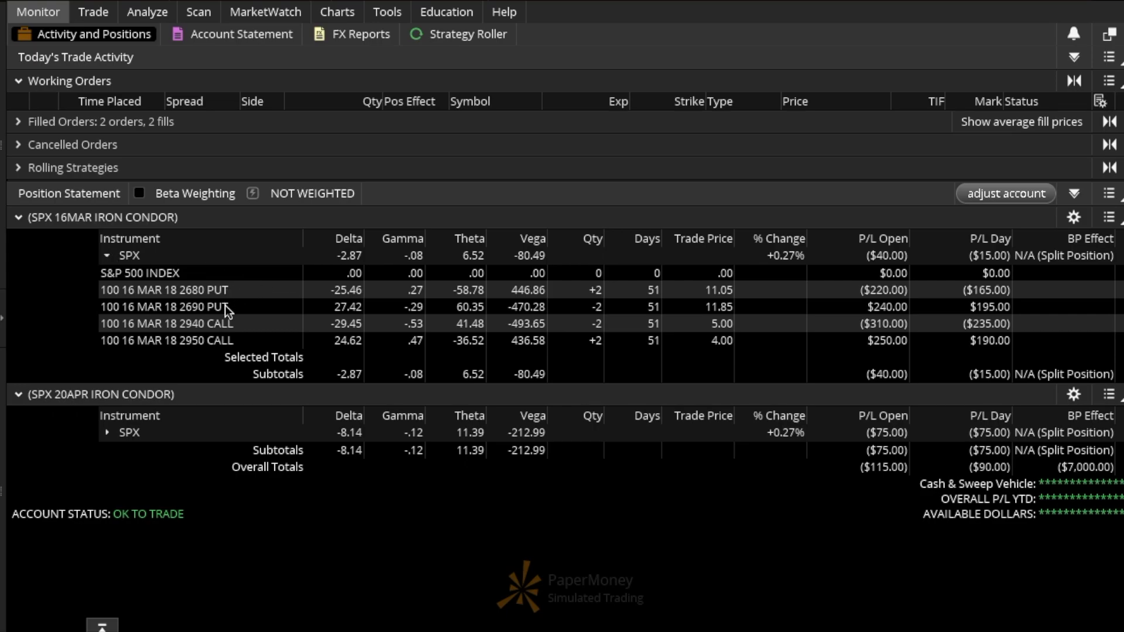
{"action": "left_click", "coordinate": [131, 260]}
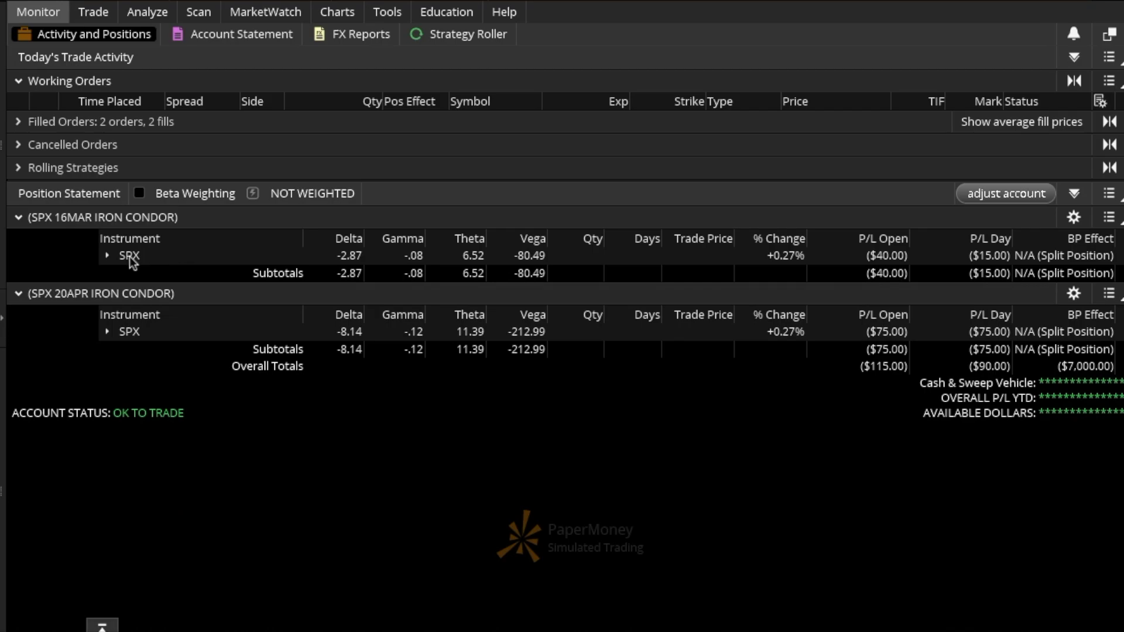
{"action": "left_click", "coordinate": [131, 260]}
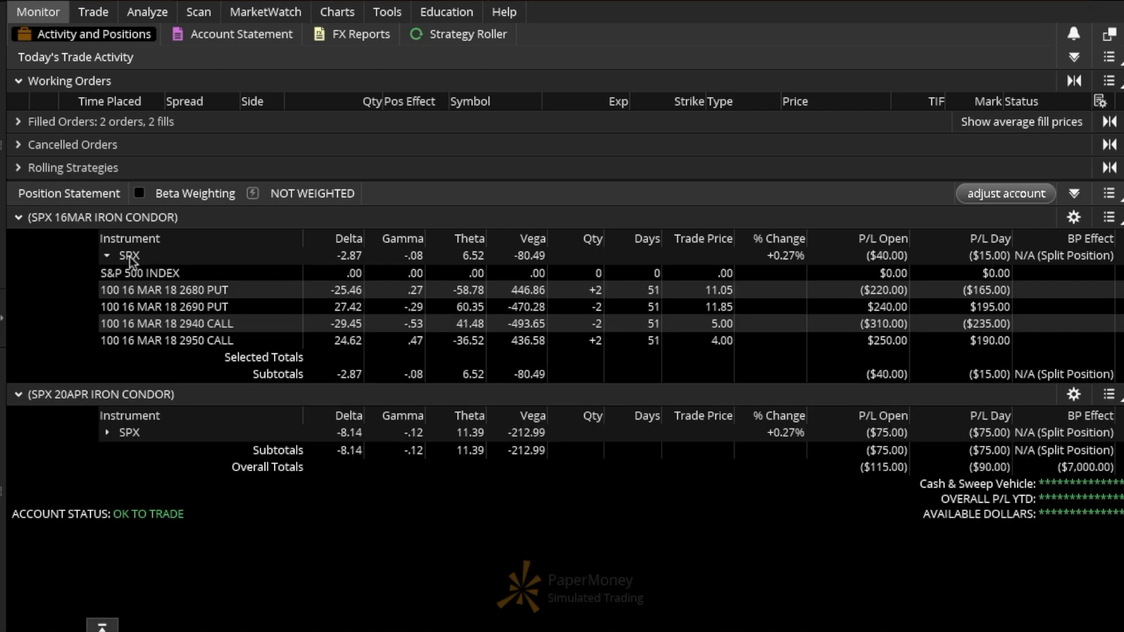
{"action": "left_click", "coordinate": [131, 259]}
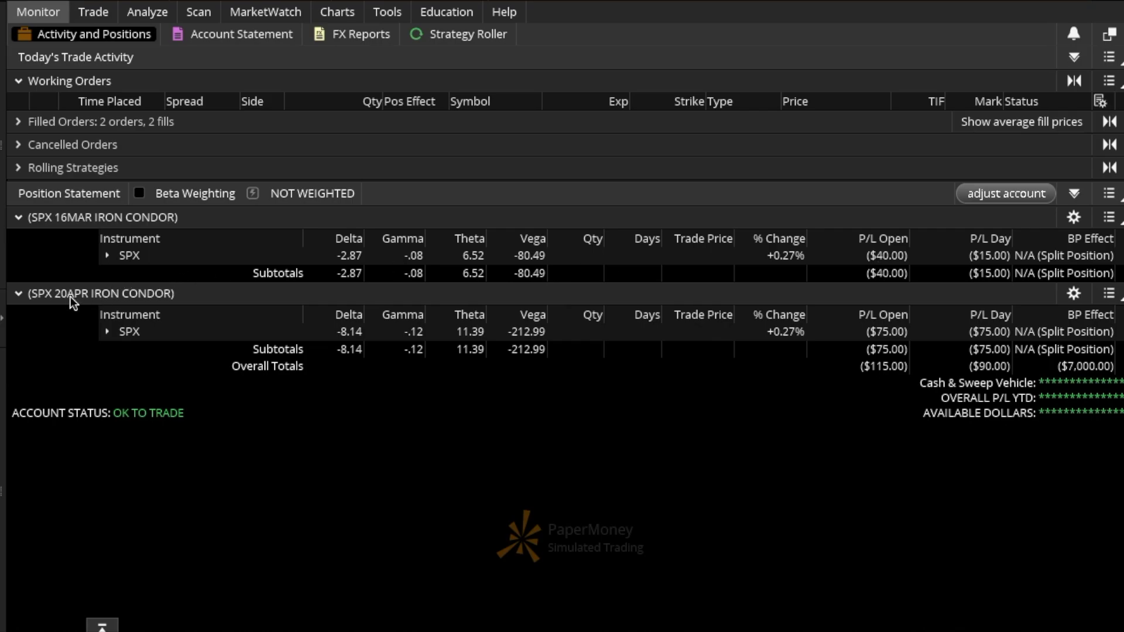
{"action": "left_click", "coordinate": [115, 335]}
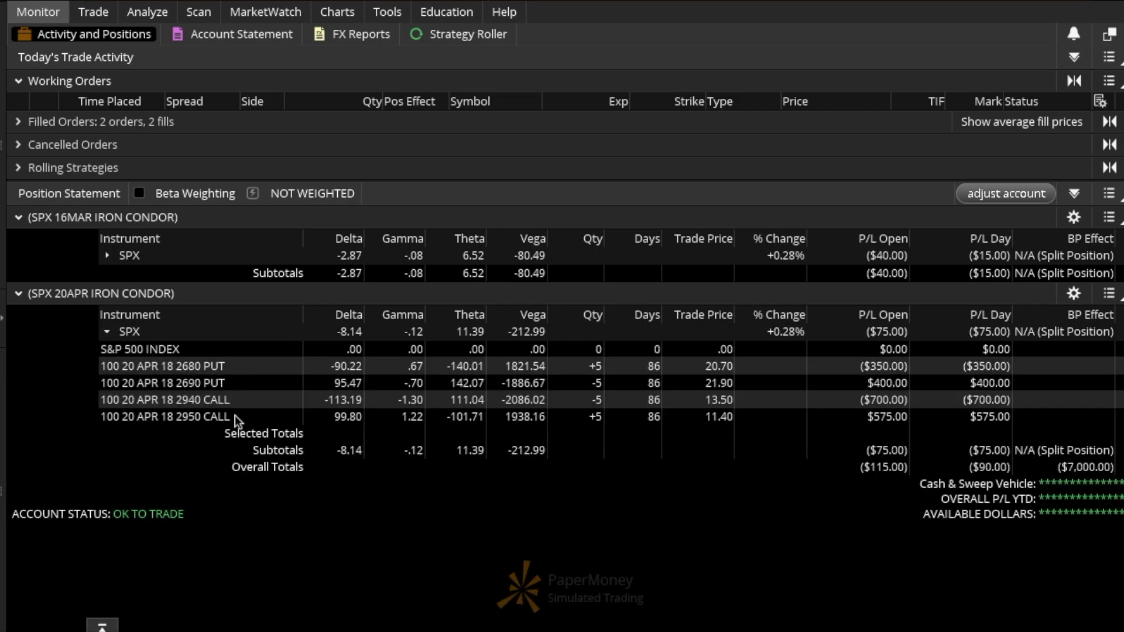
{"action": "left_click", "coordinate": [130, 334]}
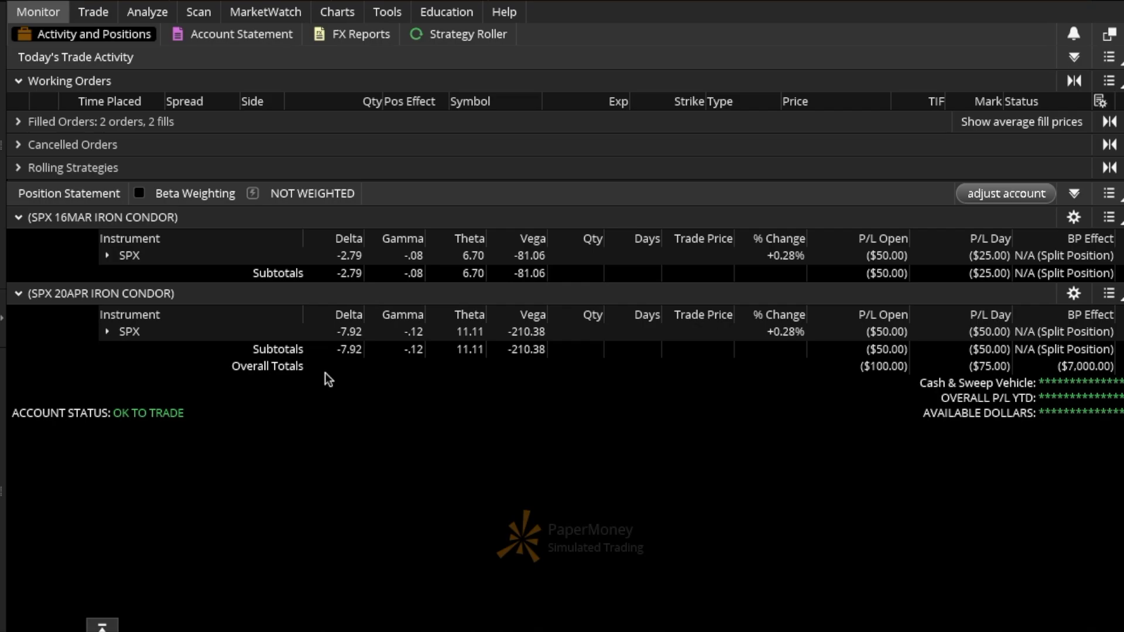
{"action": "left_click", "coordinate": [108, 255]}
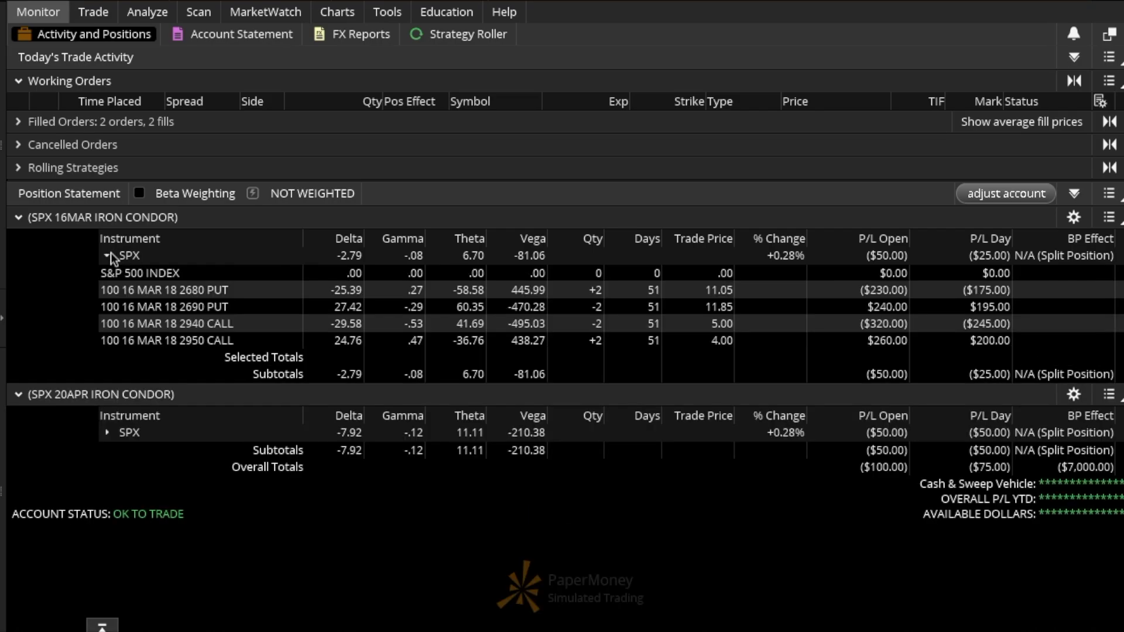
{"action": "left_click", "coordinate": [209, 328]}
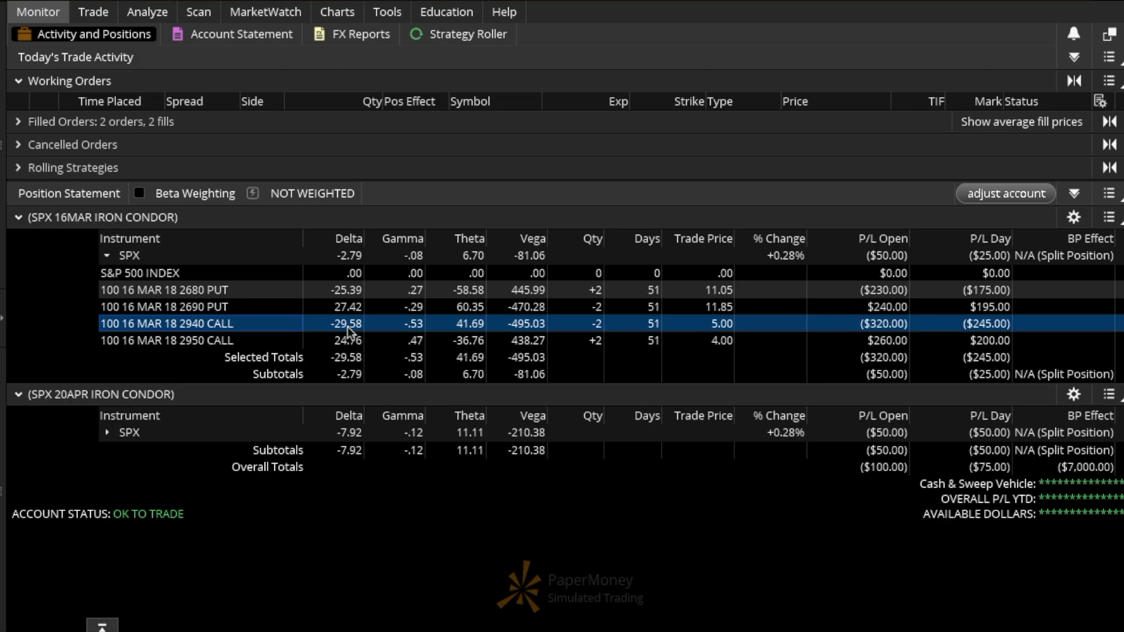
{"action": "left_click", "coordinate": [107, 256]}
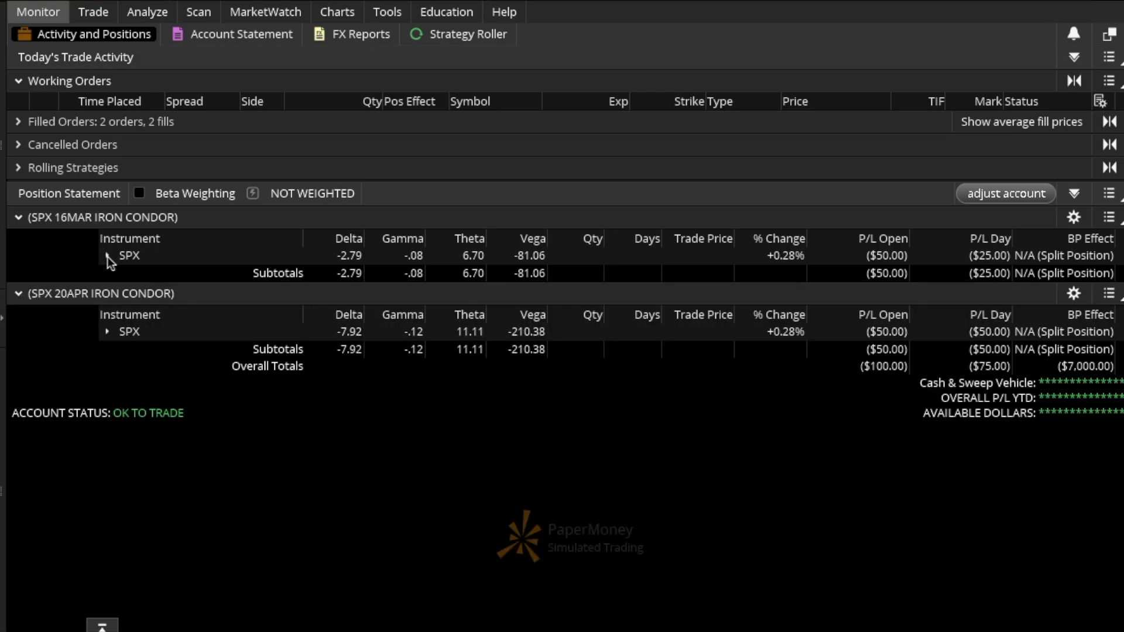